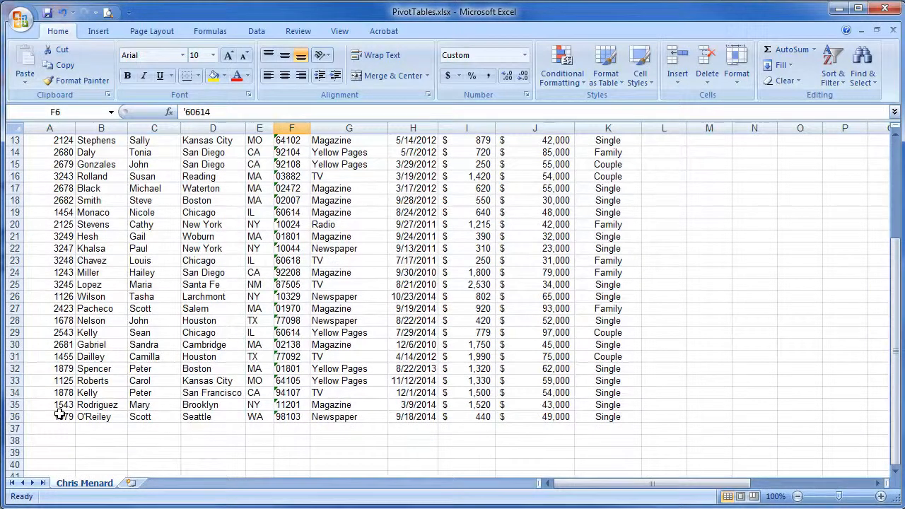
# - Create a PivotTable from the customer data range A1:K36 on a new worksheet
pyautogui.scroll(4, 166, 300)
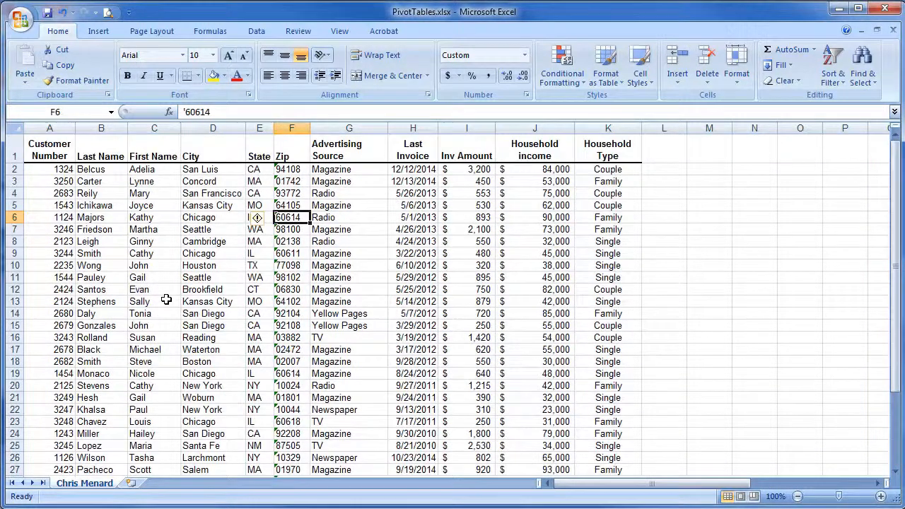
pyautogui.click(175, 232)
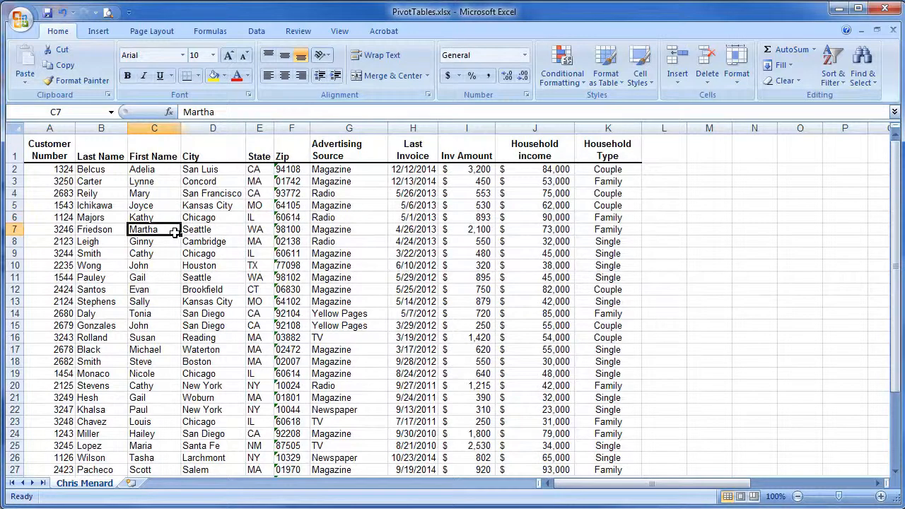
pyautogui.click(104, 31)
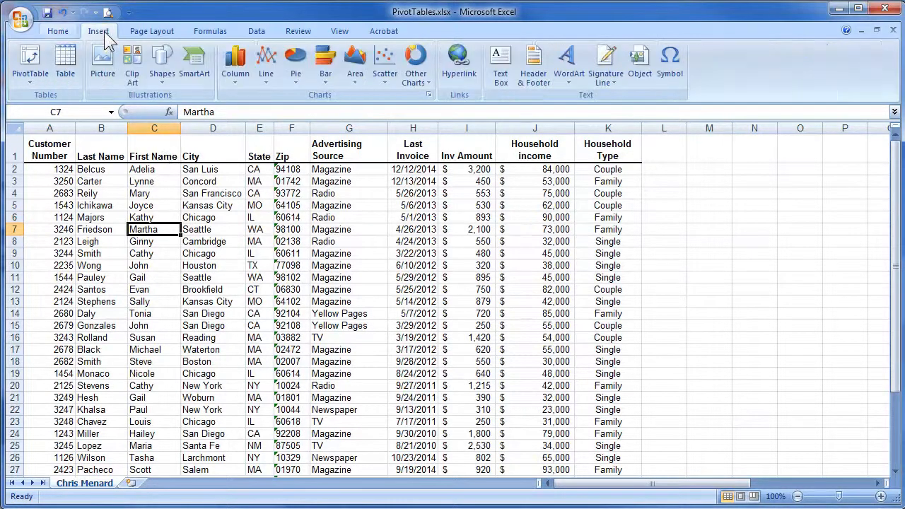
pyautogui.click(30, 62)
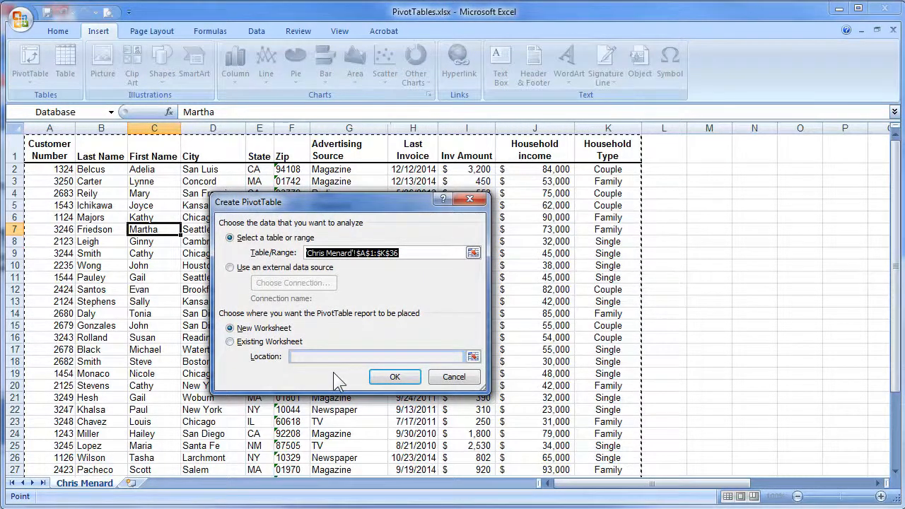
pyautogui.click(391, 379)
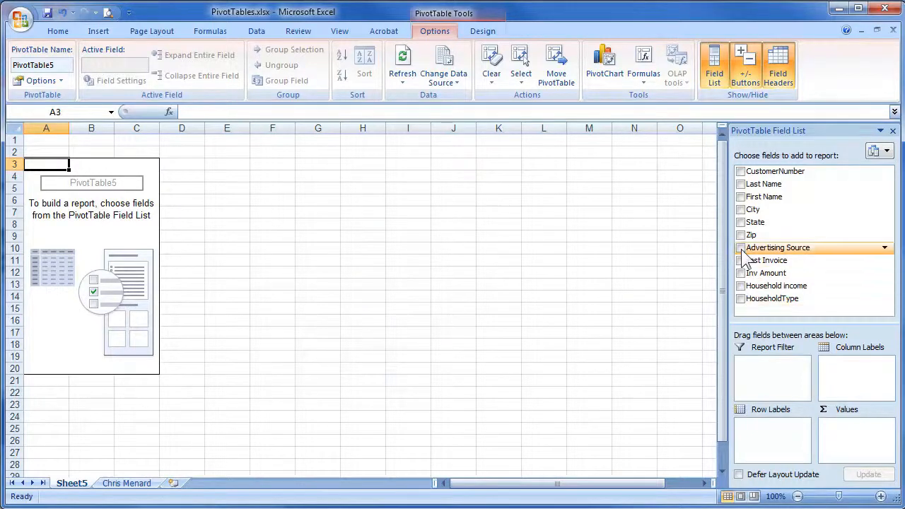
# - Add State and HouseholdType as row labels and Inv Amount as a summed value in the PivotTable
pyautogui.click(741, 222)
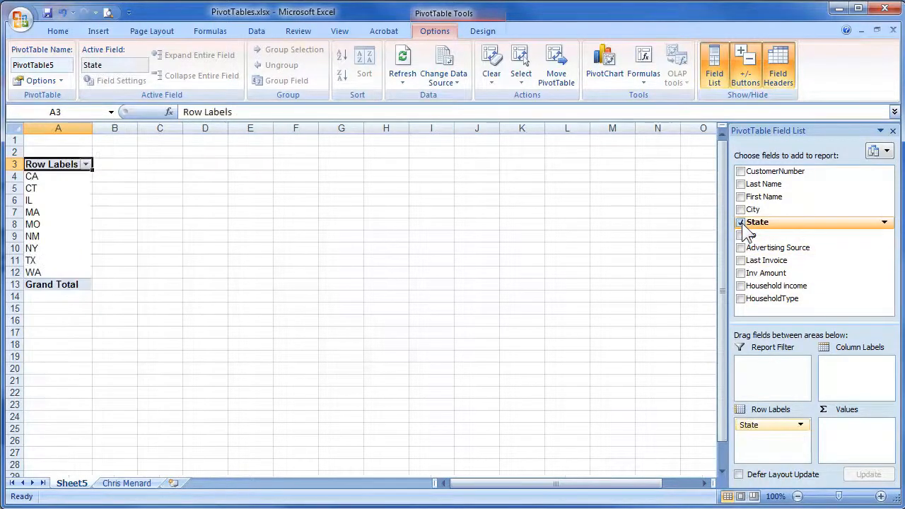
pyautogui.click(740, 274)
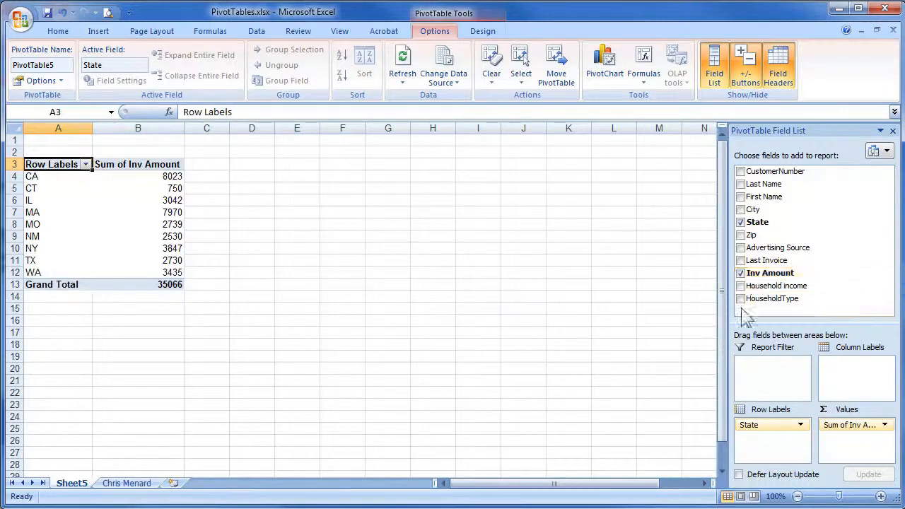
pyautogui.click(740, 299)
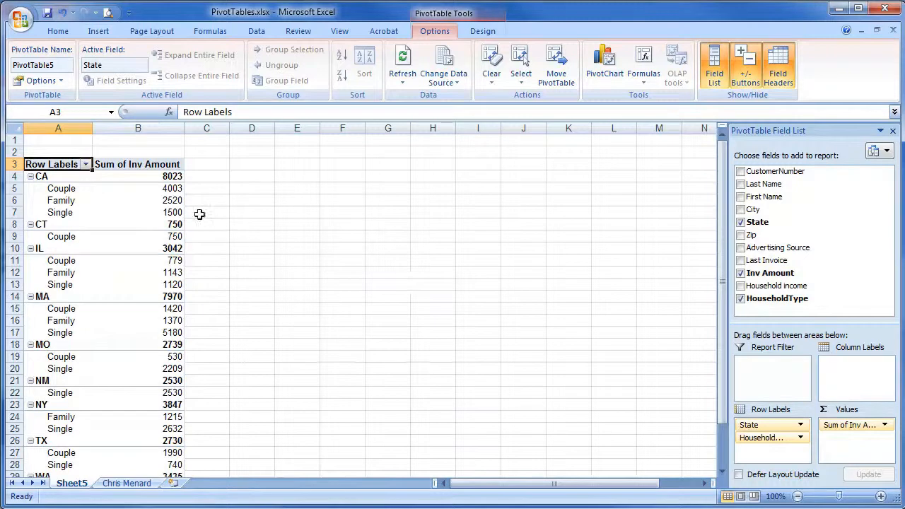
# - Show all PivotTable subtotals at the bottom of each group
pyautogui.click(175, 200)
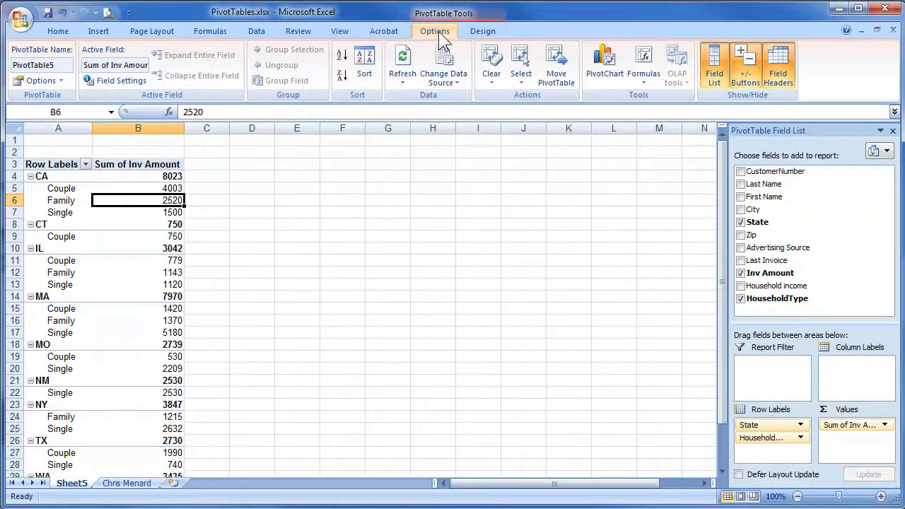
pyautogui.click(483, 34)
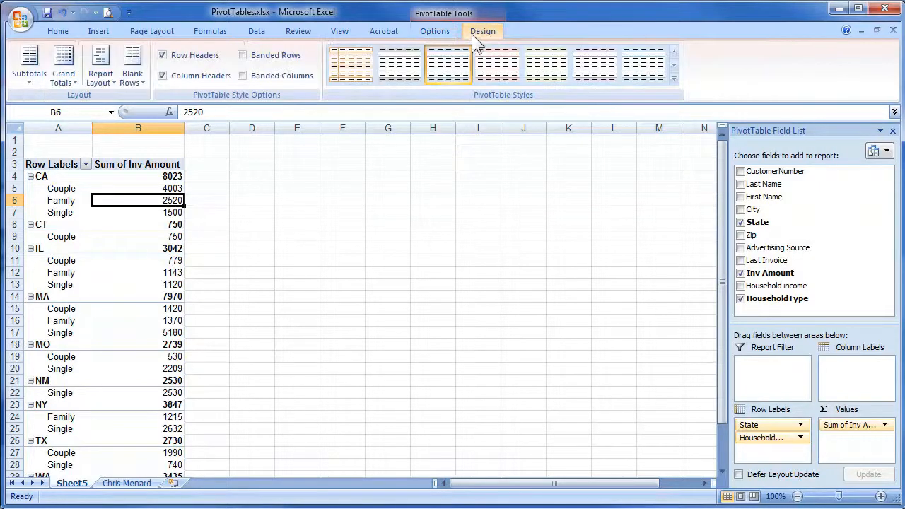
pyautogui.click(33, 82)
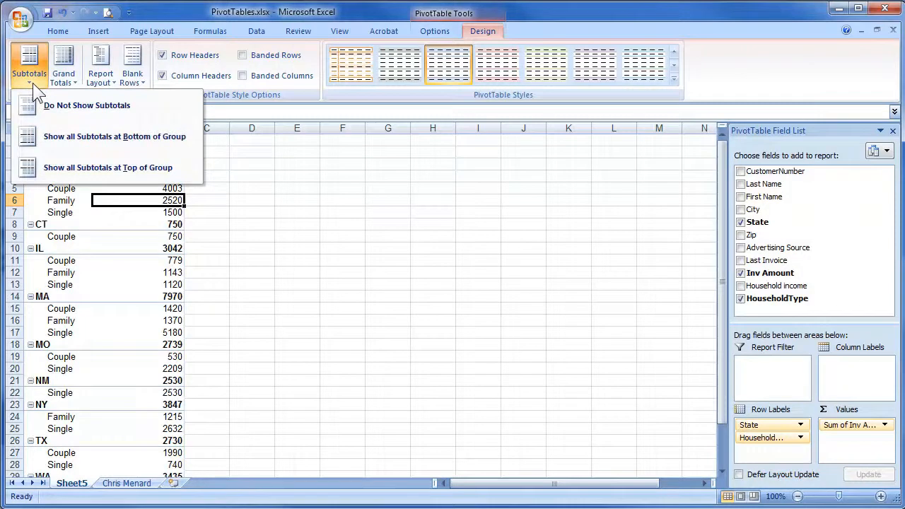
pyautogui.click(56, 140)
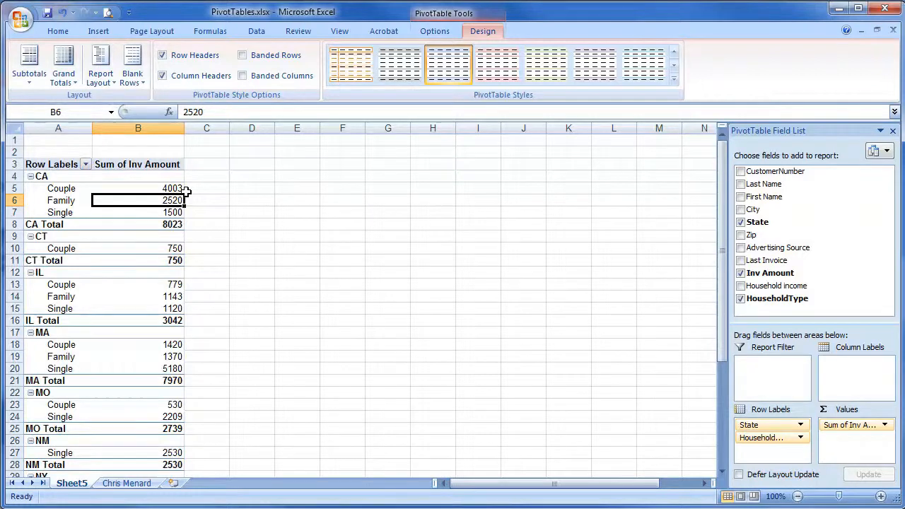
# - Insert a blank line after each PivotTable item and remove those blank lines again
pyautogui.click(135, 88)
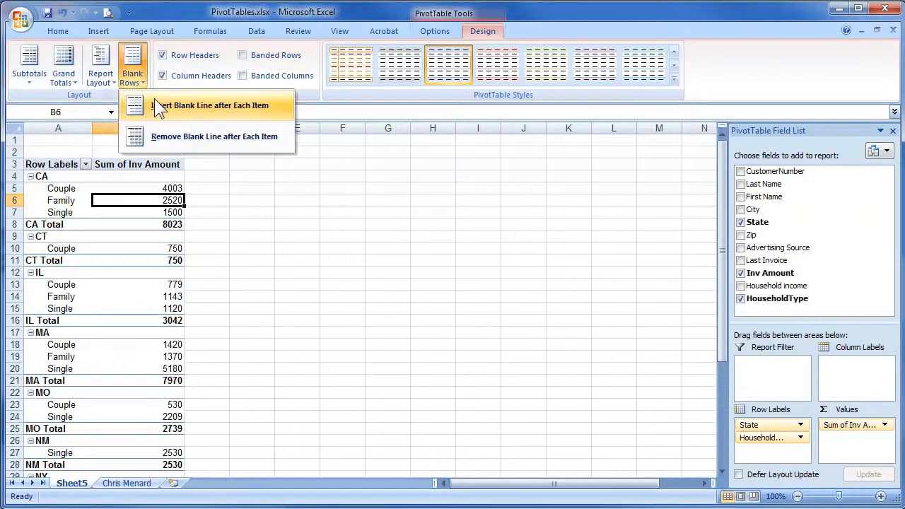
pyautogui.click(158, 106)
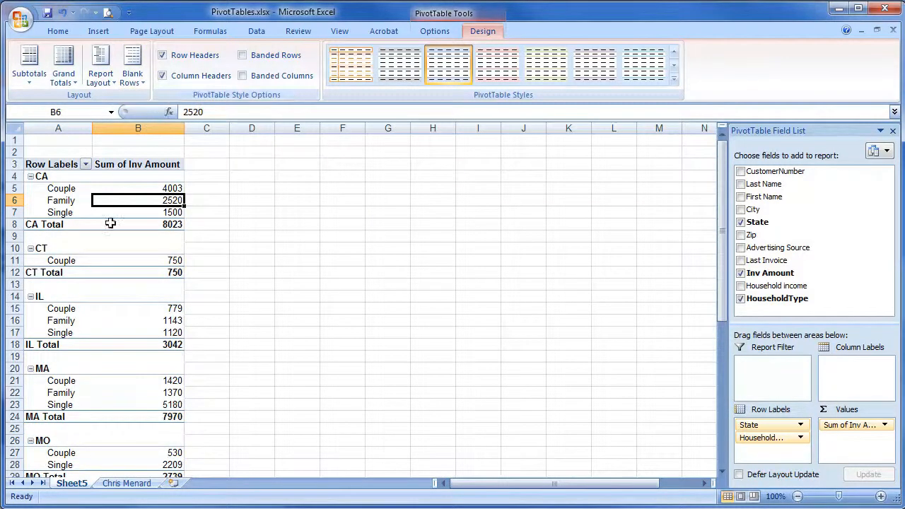
pyautogui.click(134, 83)
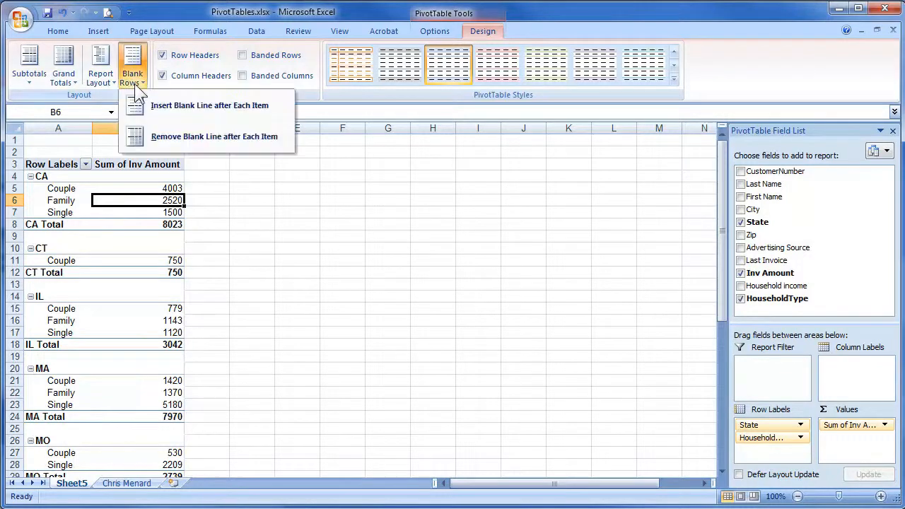
pyautogui.click(150, 136)
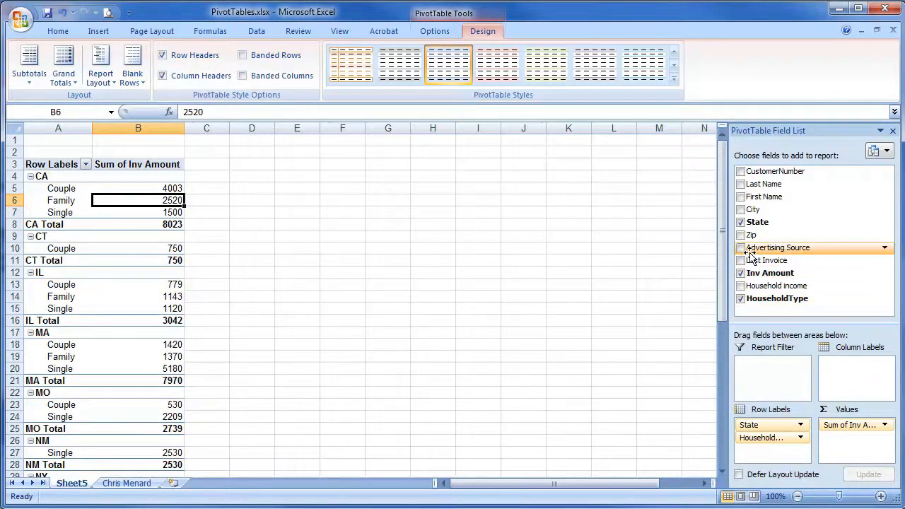
# - Add Advertising Source below HouseholdType in the row labels and move it to the column labels
pyautogui.moveTo(751, 253); pyautogui.dragTo(772, 450)
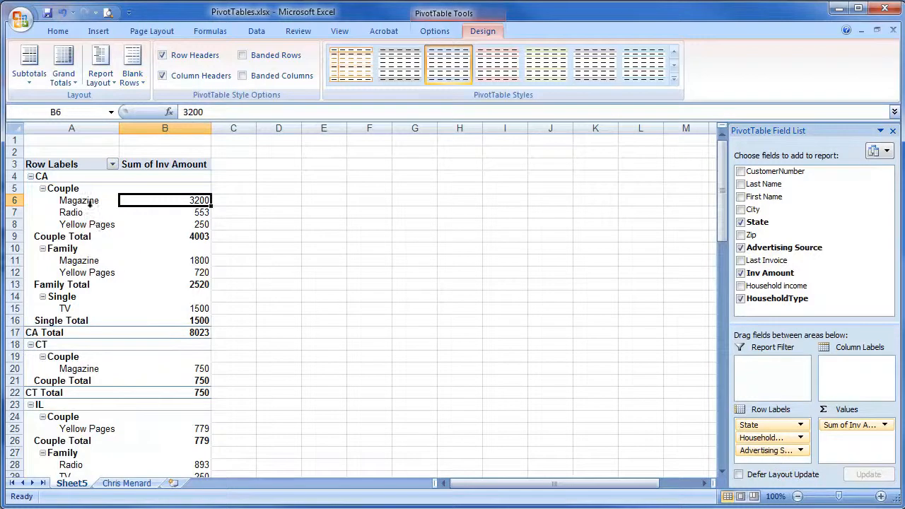
pyautogui.click(755, 451)
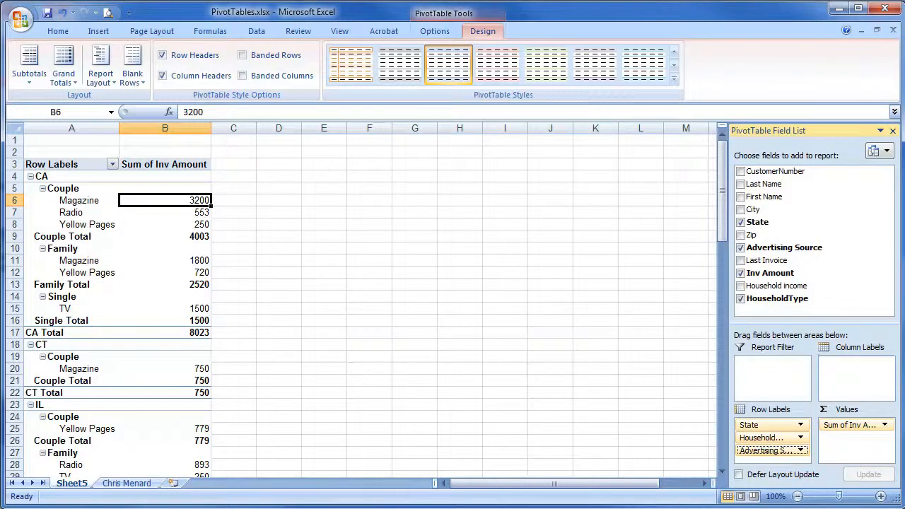
pyautogui.moveTo(769, 450); pyautogui.dragTo(851, 362)
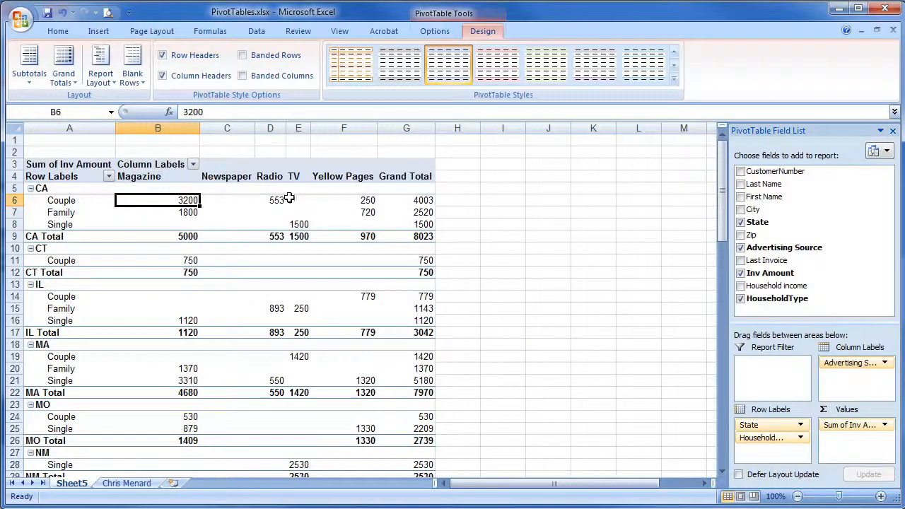
# - Widen columns C through G to one equal width and look over the row and column grand totals
pyautogui.moveTo(233, 128)
pyautogui.mouseDown()
pyautogui.moveTo(417, 128)
pyautogui.moveTo(377, 128)
pyautogui.moveTo(398, 128)
pyautogui.mouseUp()
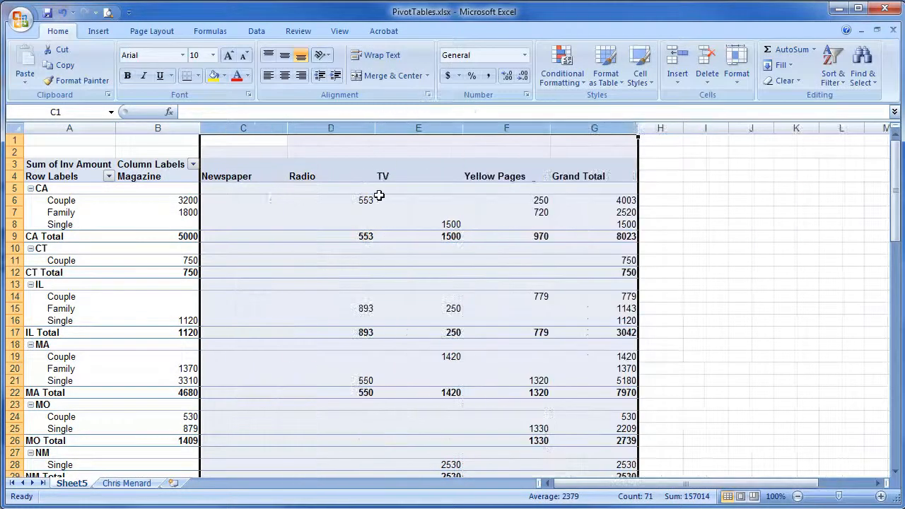
pyautogui.click(350, 202)
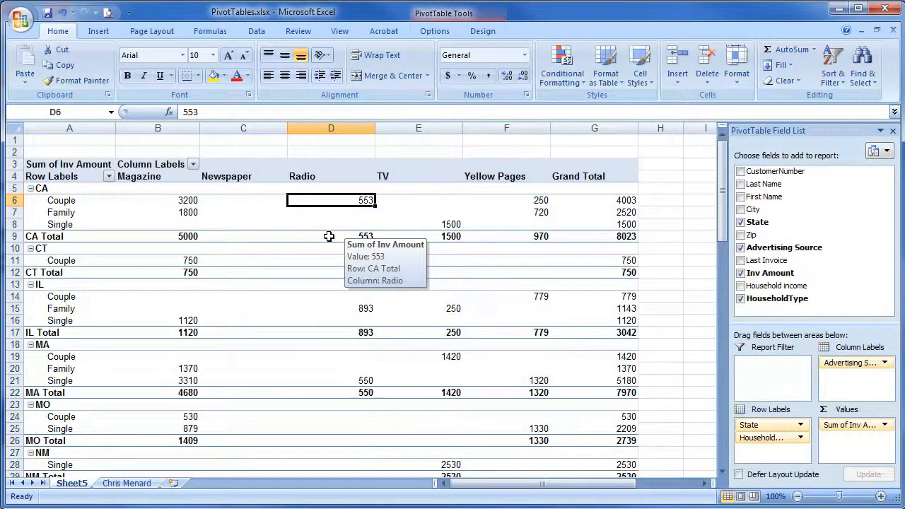
pyautogui.moveTo(596, 200)
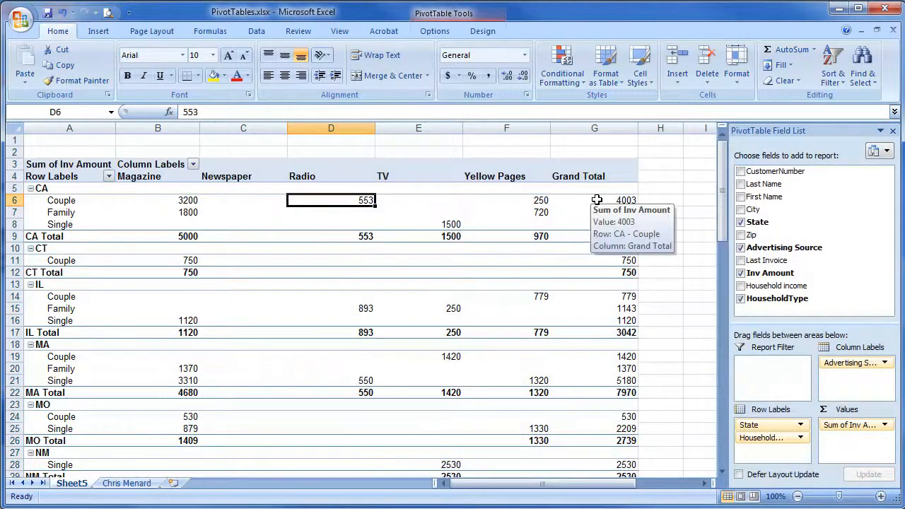
pyautogui.scroll(-6, 596, 200)
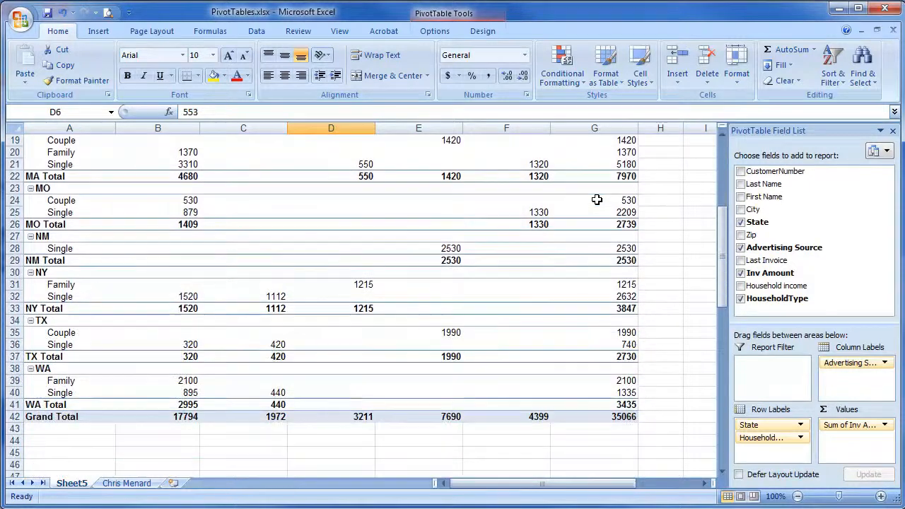
pyautogui.scroll(6, 596, 200)
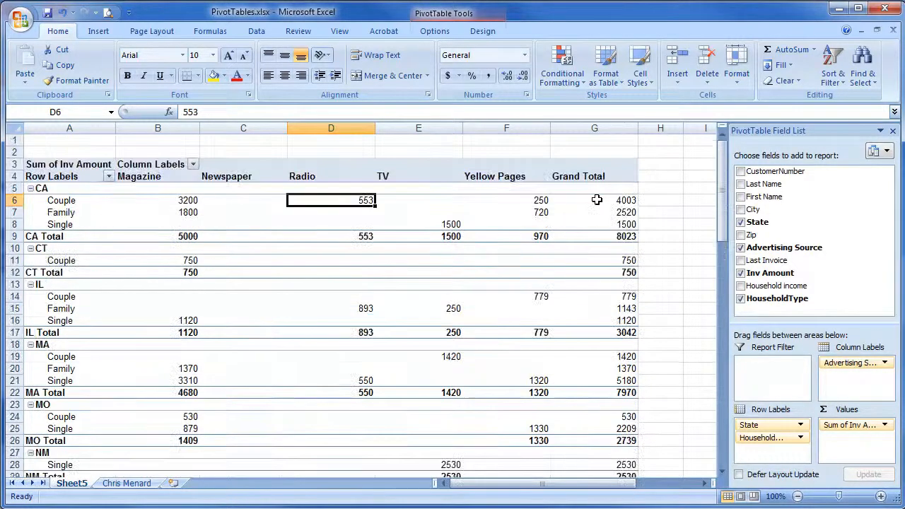
# - Turn off the PivotTable's grand totals for both rows and columns
pyautogui.click(564, 200)
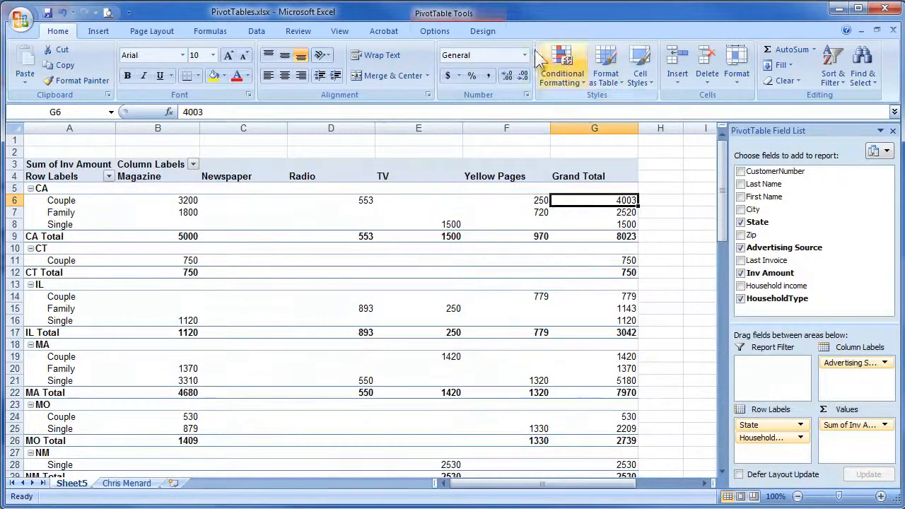
pyautogui.click(484, 31)
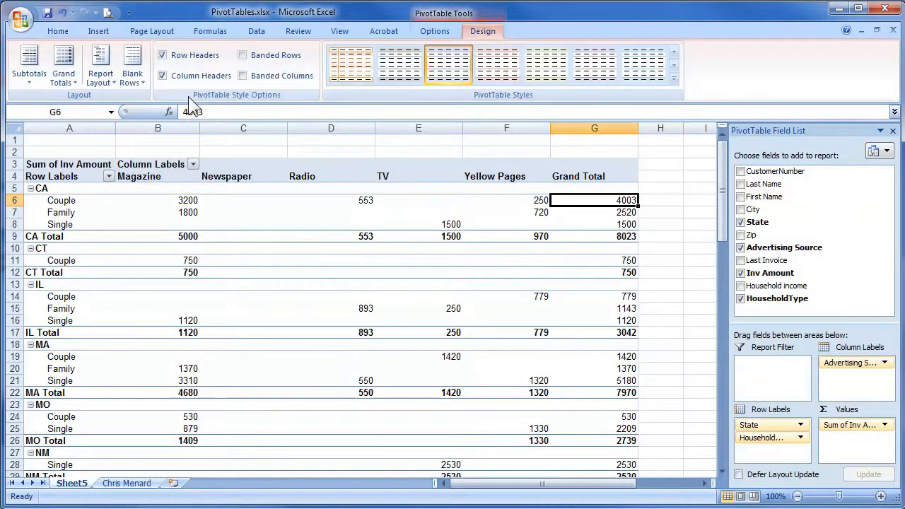
pyautogui.click(71, 91)
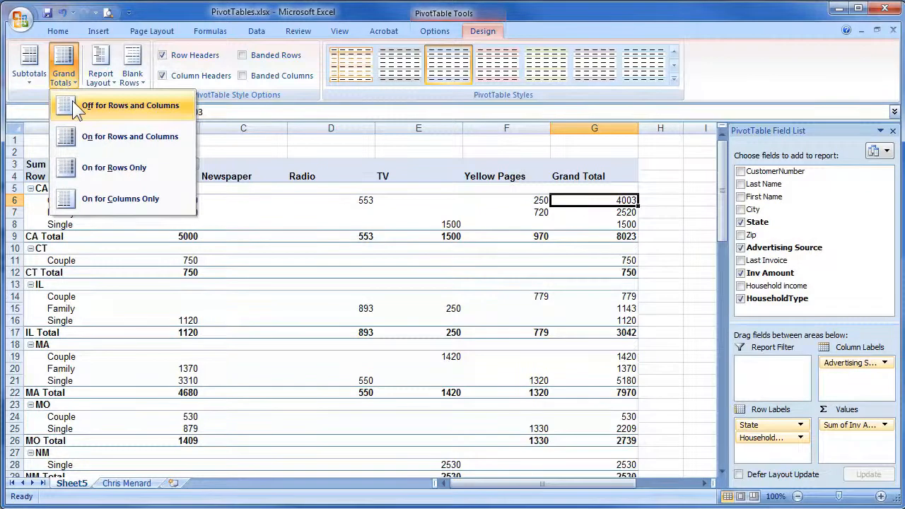
pyautogui.click(73, 105)
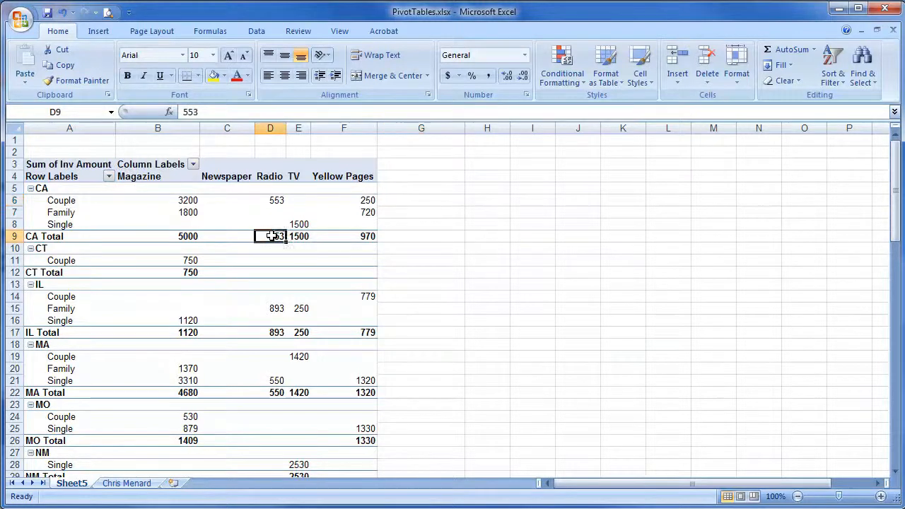
# - Turn on grand totals for rows only and check the end of the PivotTable
pyautogui.click(272, 237)
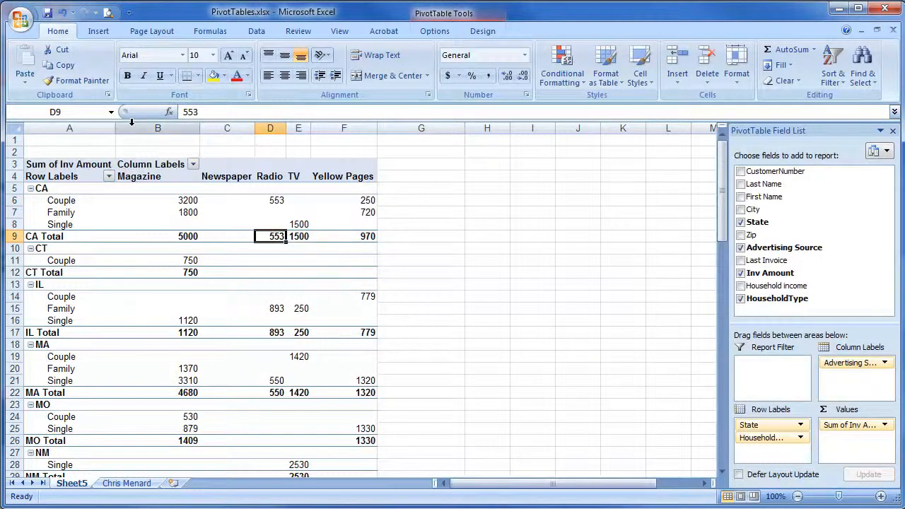
pyautogui.click(478, 34)
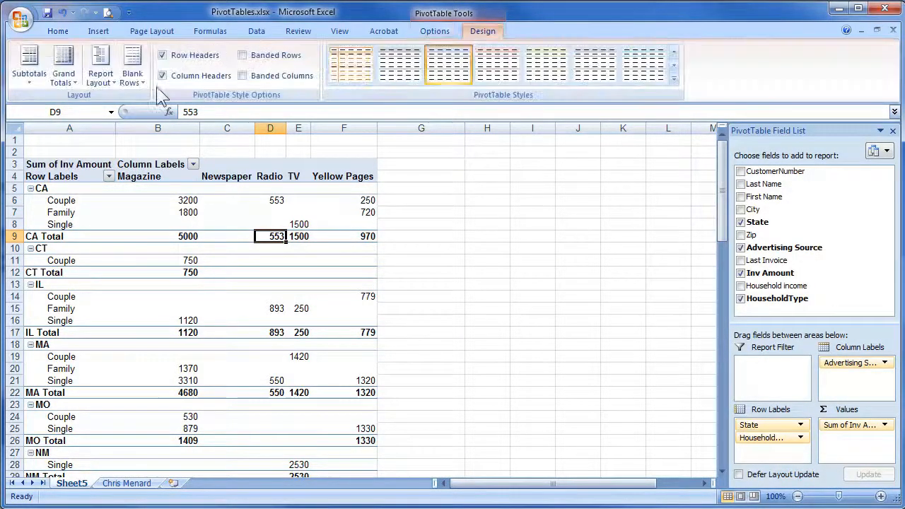
pyautogui.click(70, 83)
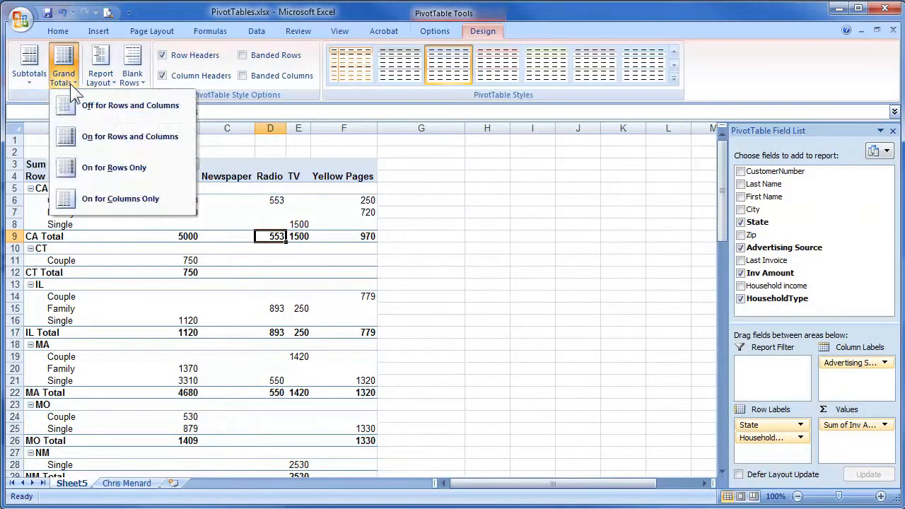
pyautogui.click(87, 167)
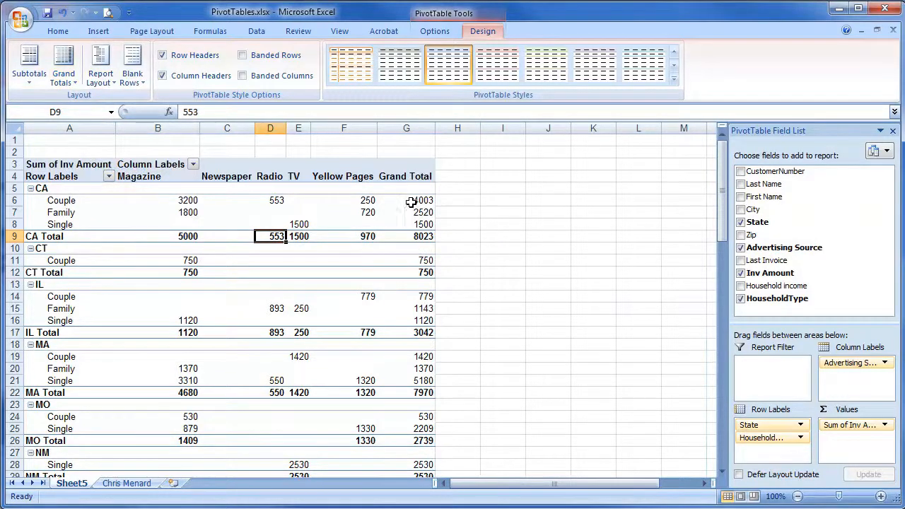
pyautogui.scroll(-3, 412, 202)
pyautogui.scroll(3, 409, 204)
# - Turn on grand totals for both rows and columns and review the whole PivotTable
pyautogui.click(65, 80)
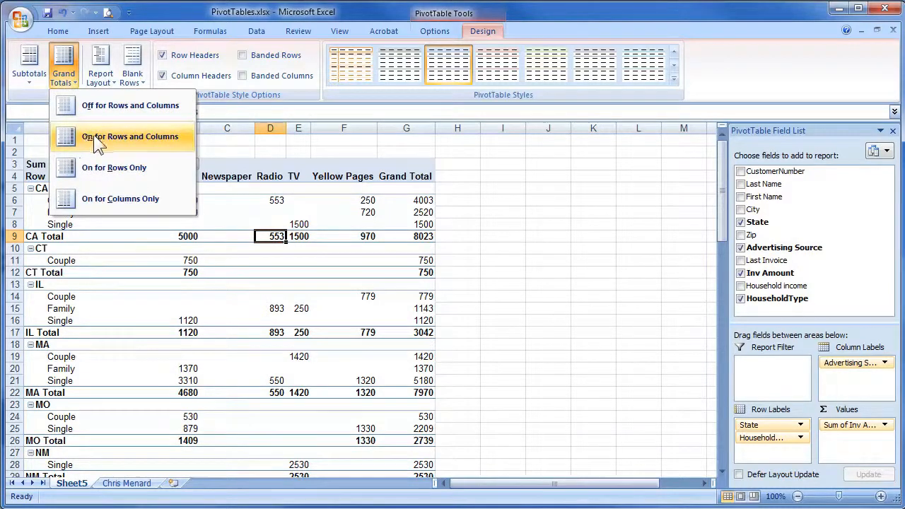
pyautogui.click(113, 136)
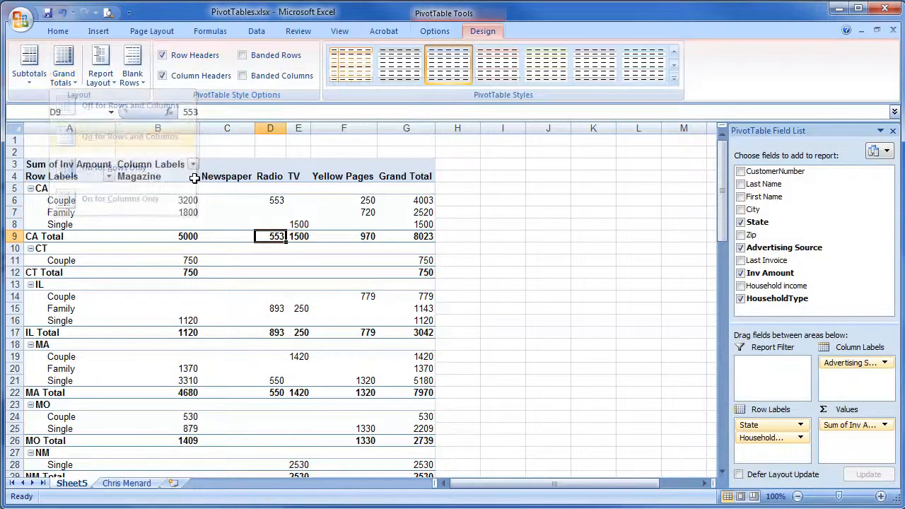
pyautogui.scroll(-10, 223, 220)
pyautogui.scroll(10, 223, 221)
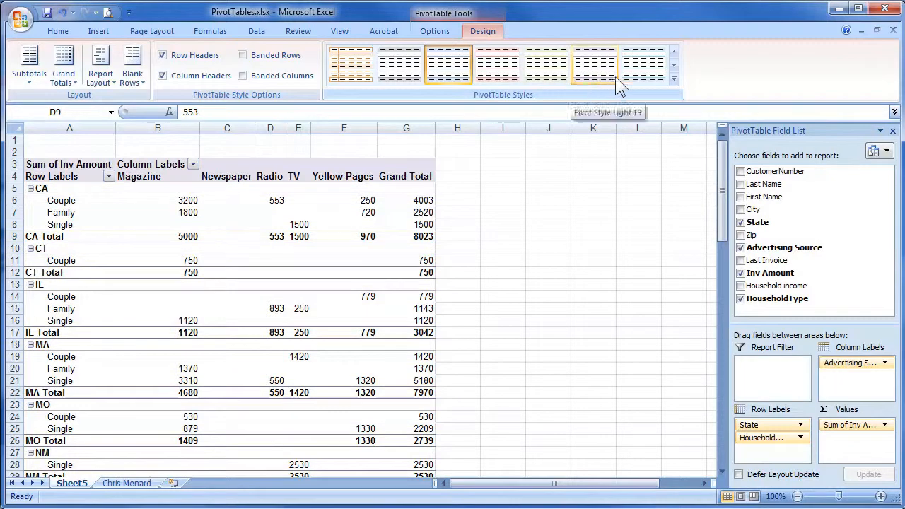
# - Apply the first, plain style from the Light group to the PivotTable
pyautogui.click(673, 78)
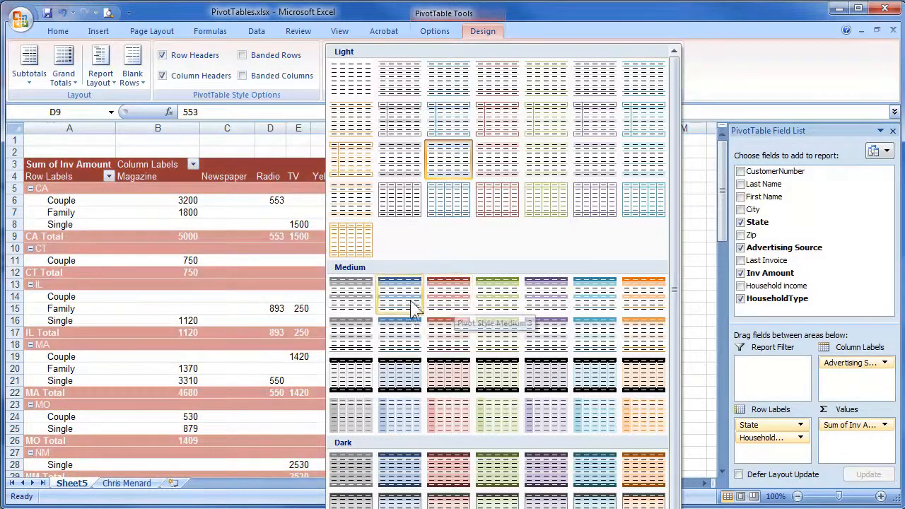
pyautogui.click(352, 78)
pyautogui.click(239, 212)
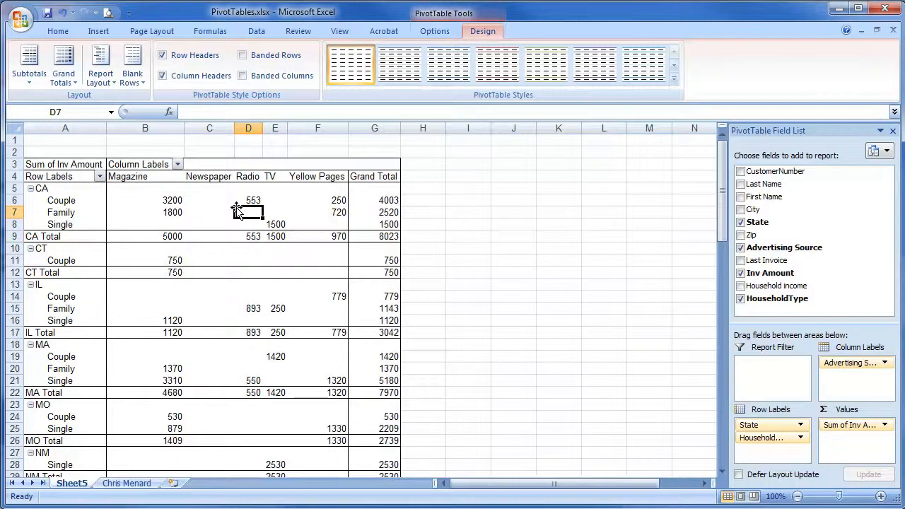
# - Show the PivotTable report in Outline Form, look at the household type column, and undo the layout change
pyautogui.click(73, 201)
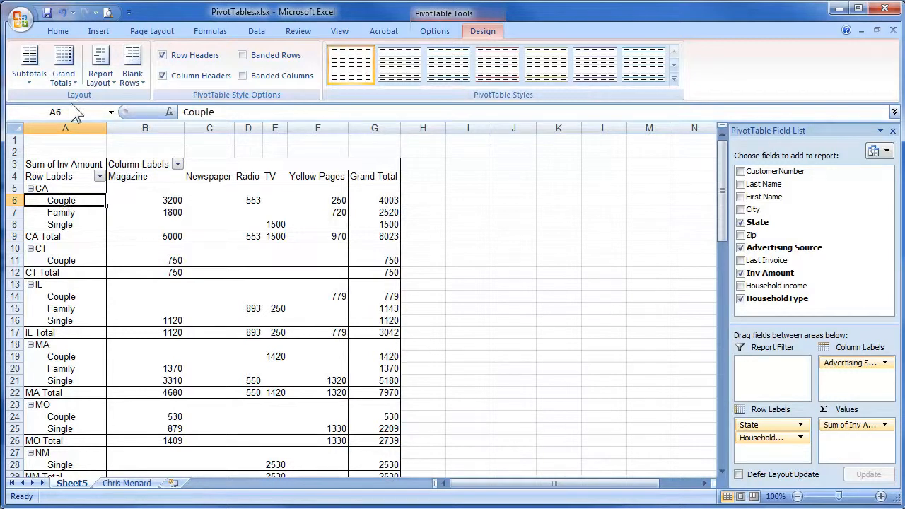
pyautogui.click(101, 82)
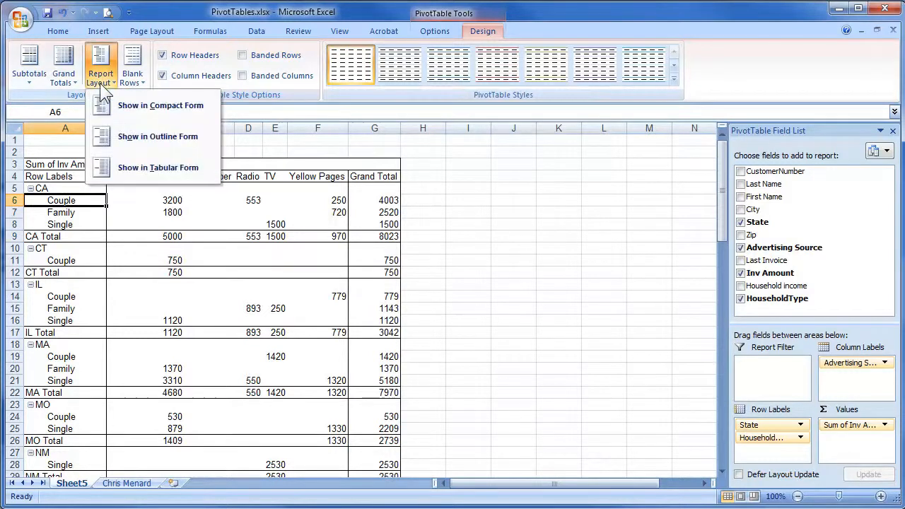
pyautogui.click(126, 136)
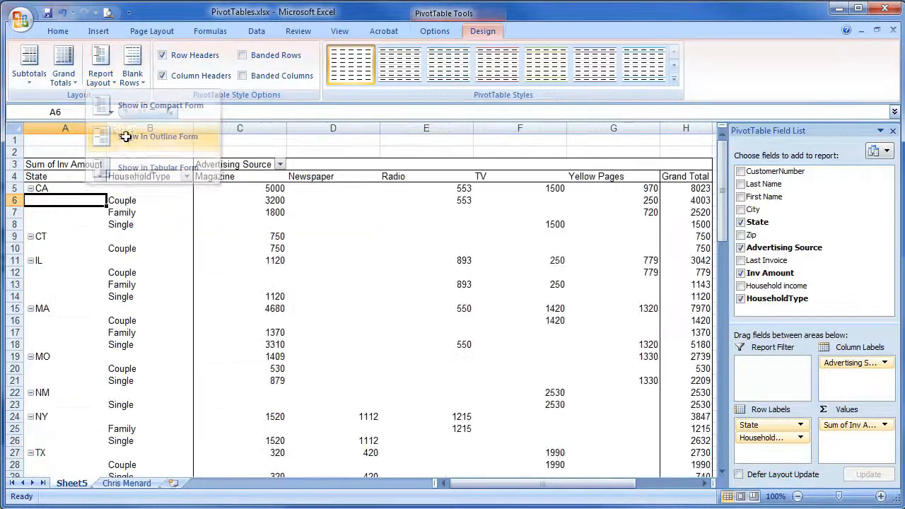
pyautogui.click(139, 202)
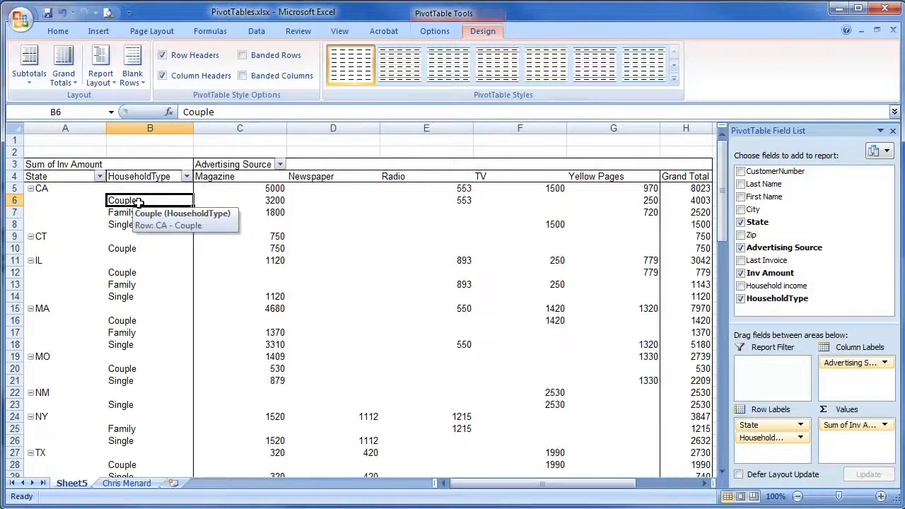
pyautogui.click(62, 12)
pyautogui.click(164, 201)
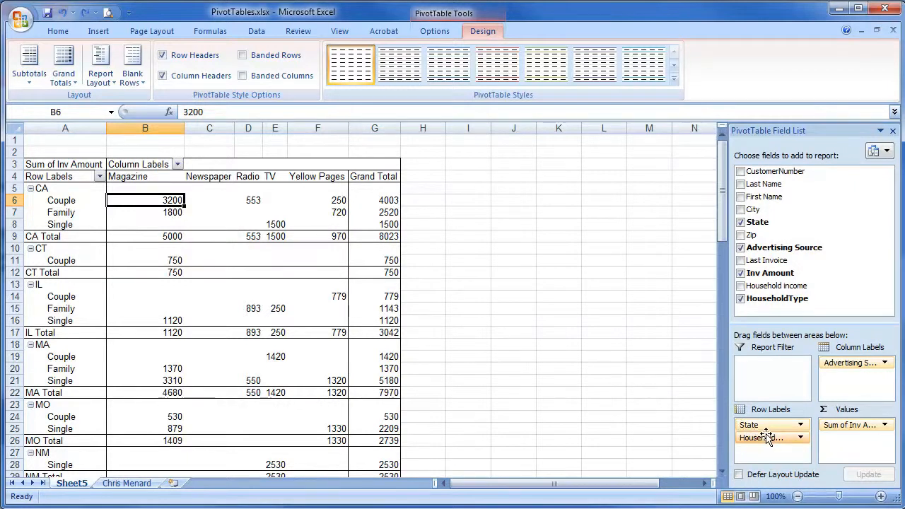
# - Remove HouseholdType from the row labels and Advertising Source from the column labels of the PivotTable
pyautogui.moveTo(775, 438); pyautogui.dragTo(636, 374)
pyautogui.moveTo(848, 363); pyautogui.dragTo(848, 290)
pyautogui.click(114, 187)
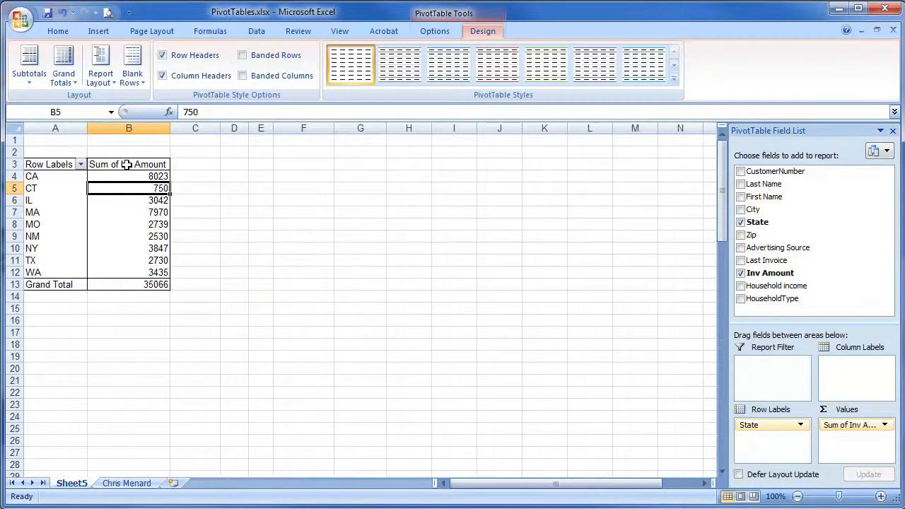
# - Summarize the Inv Amount value field by Average instead of Sum
pyautogui.click(126, 164)
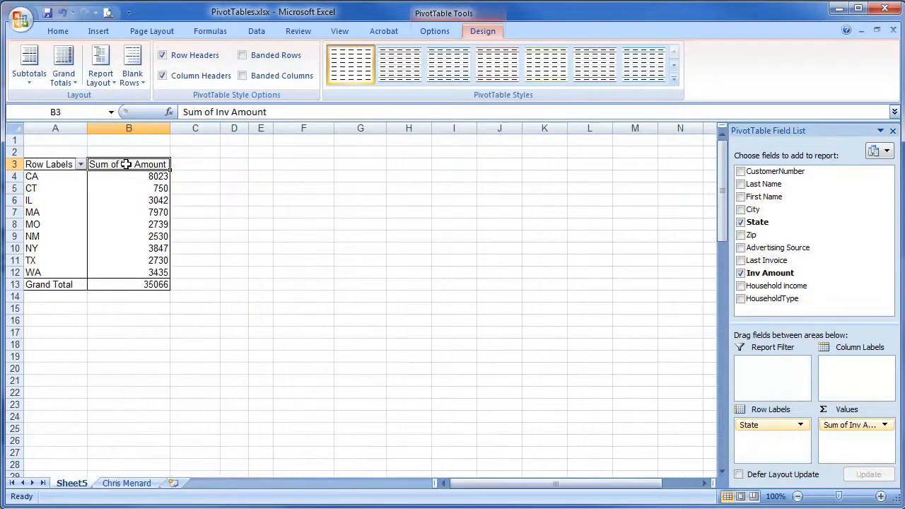
pyautogui.doubleClick(126, 164)
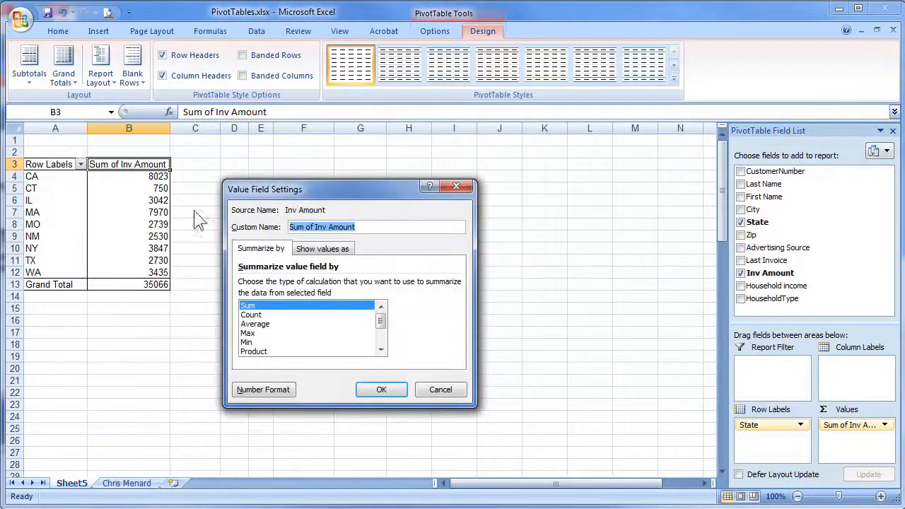
pyautogui.click(256, 323)
pyautogui.click(381, 389)
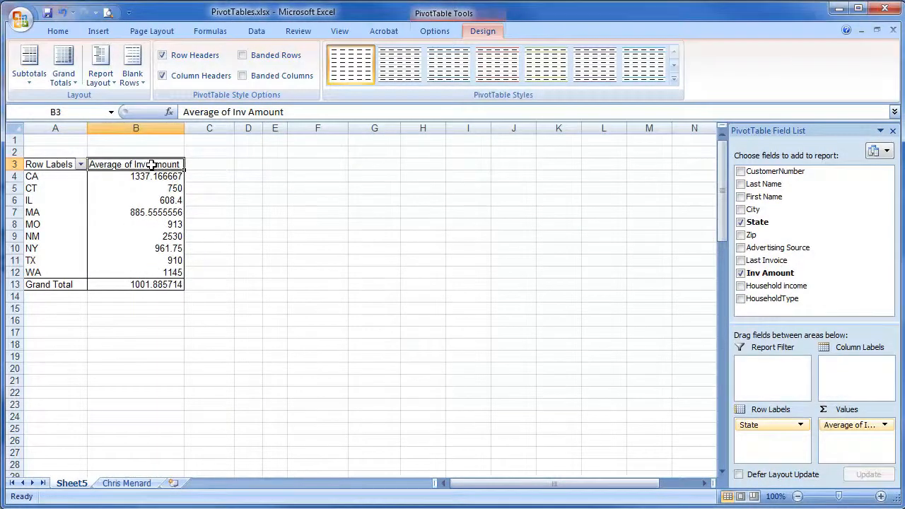
# - Set the Inv Amount value field back to being summarized by Sum
pyautogui.doubleClick(152, 164)
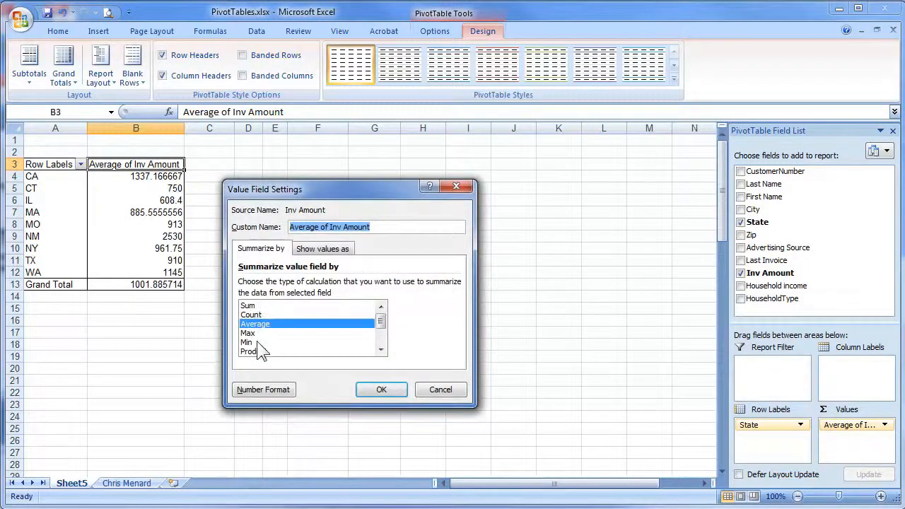
pyautogui.click(249, 306)
pyautogui.click(375, 389)
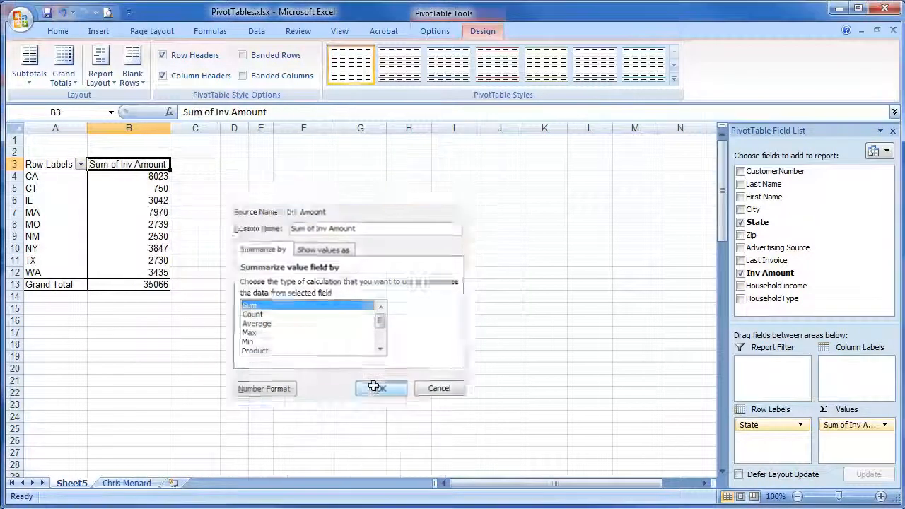